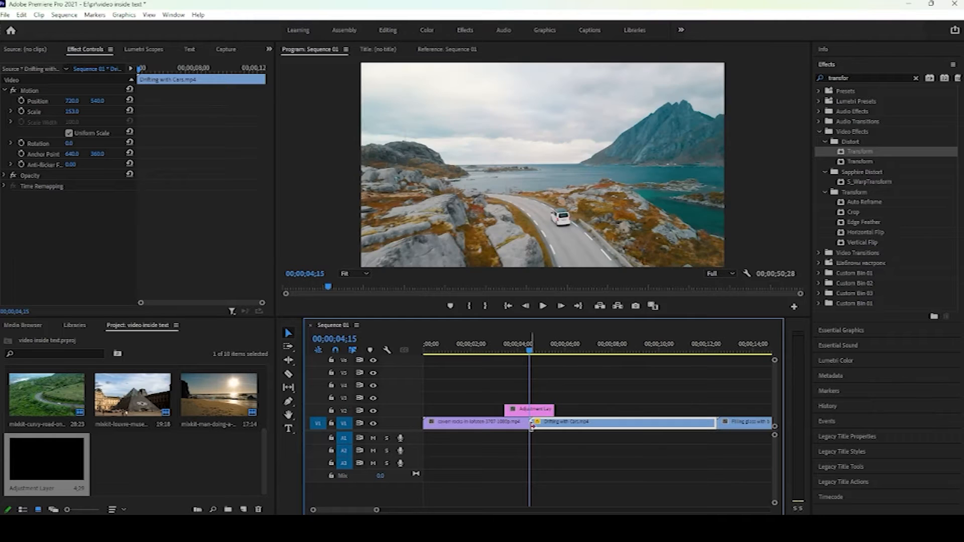
Step: Add a second adjustment layer on V3 matching the length of the V2 layer, and trim the V2 layer to start at the cut
{"action": "left_click", "coordinate": [53, 469]}
{"action": "left_click_drag", "start_coordinate": [265, 441], "coordinate": [505, 398]}
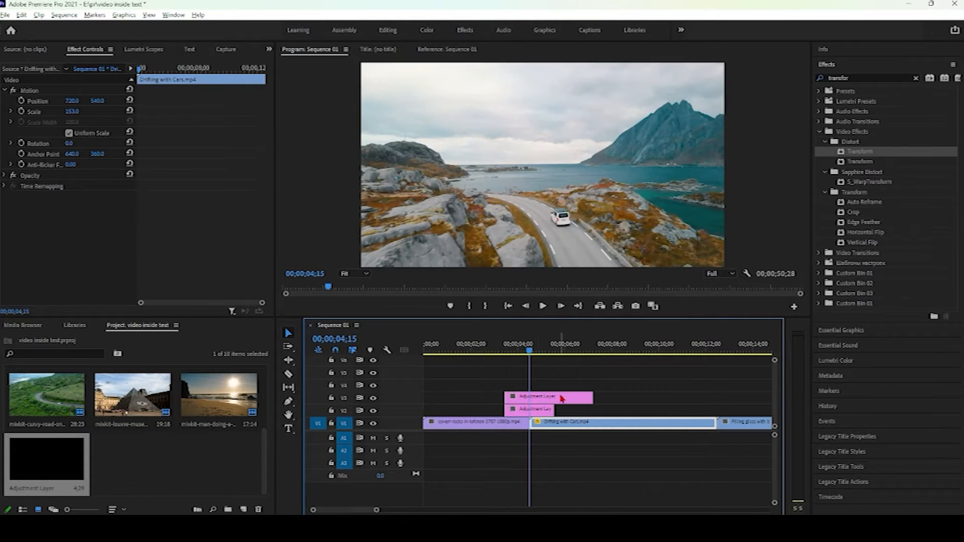
{"action": "left_click_drag", "start_coordinate": [592, 396], "coordinate": [554, 398]}
{"action": "key", "text": "ctrl+z"}
{"action": "left_click_drag", "start_coordinate": [593, 397], "coordinate": [532, 411]}
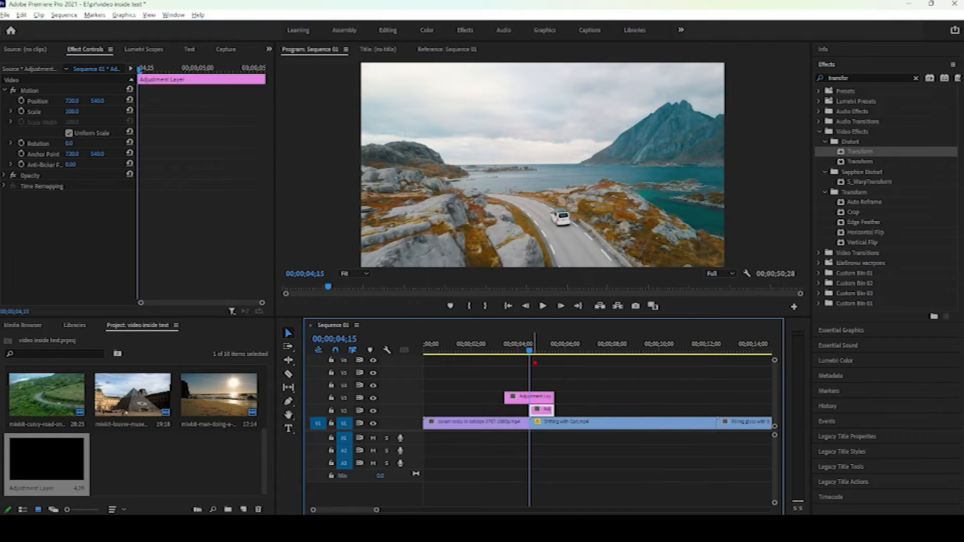
Step: Apply the Replicate effect to the V2 adjustment layer and set its Count to 3
{"action": "key", "text": "space"}
{"action": "left_click", "coordinate": [831, 78]}
{"action": "double_click", "coordinate": [830, 78]}
{"action": "key", "text": "BackSpace"}
{"action": "type", "text": "rep"}
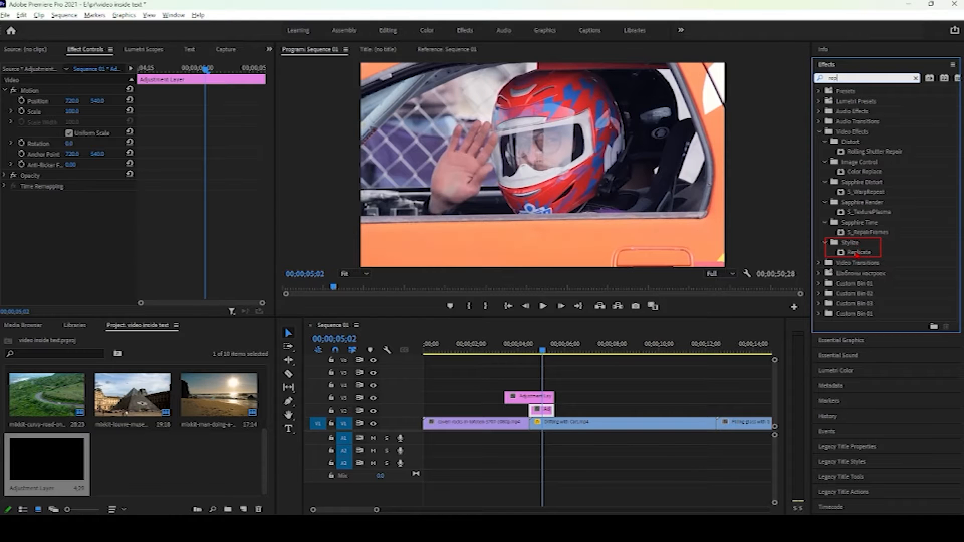
{"action": "left_click", "coordinate": [849, 256]}
{"action": "left_click_drag", "start_coordinate": [860, 257], "coordinate": [540, 414]}
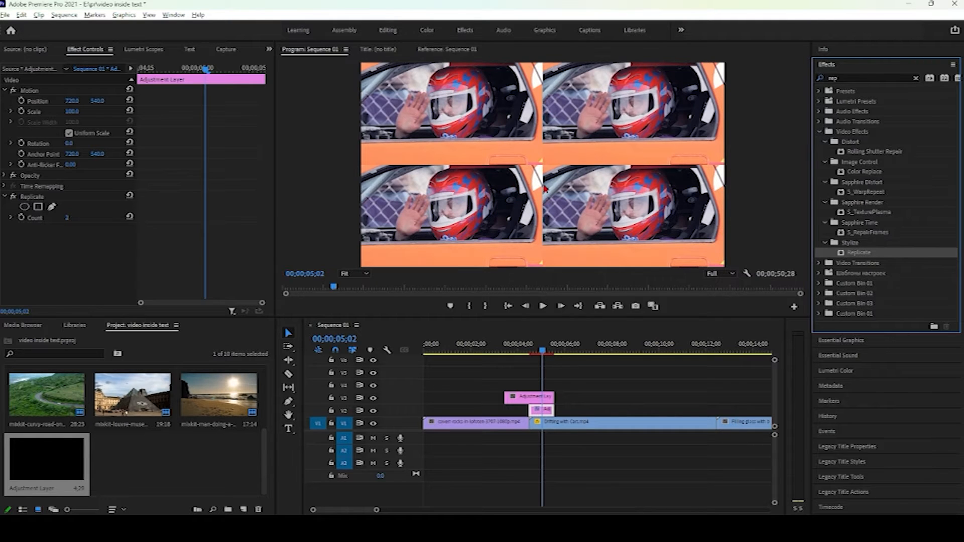
{"action": "left_click", "coordinate": [67, 218]}
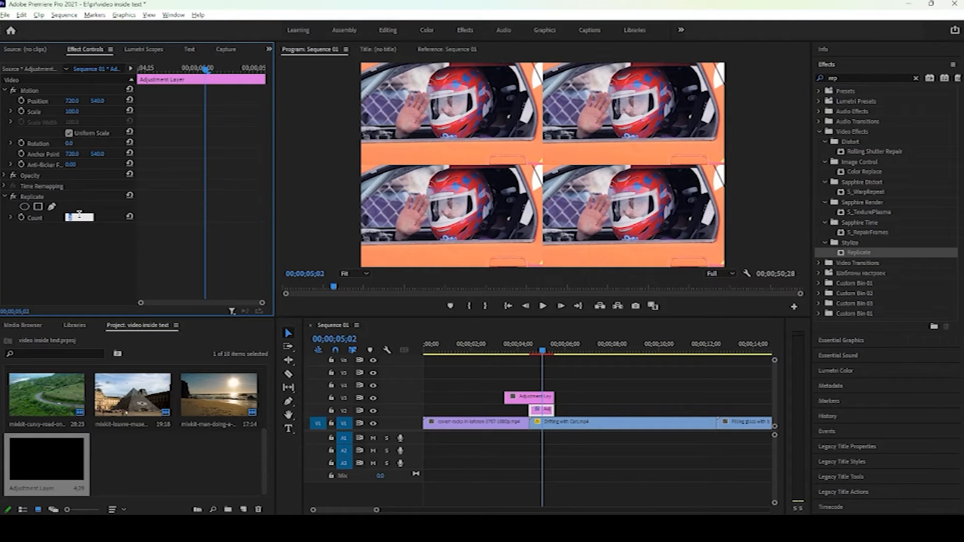
{"action": "key", "text": "Return"}
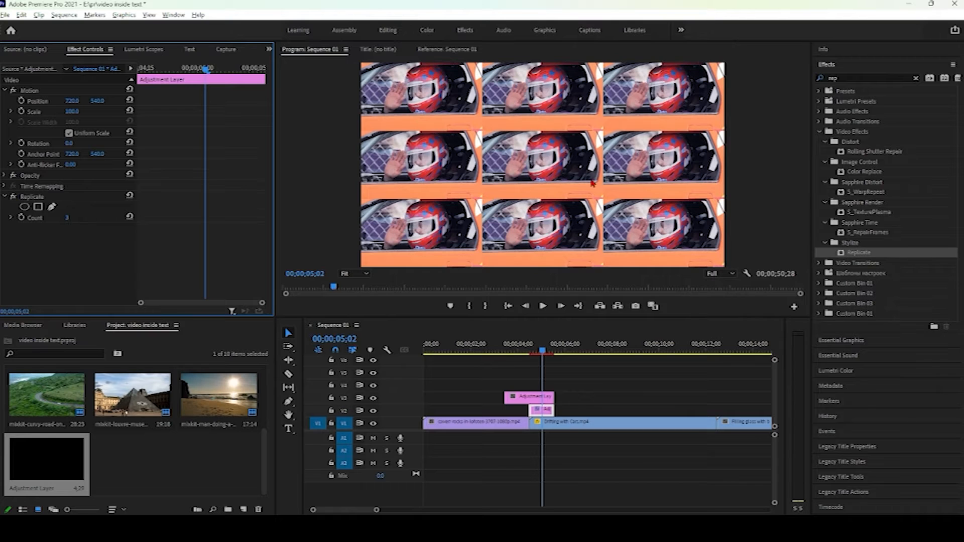
Step: Apply the Transform effect from Distort to the V3 adjustment layer and enable its Uniform Scale
{"action": "left_click", "coordinate": [545, 398]}
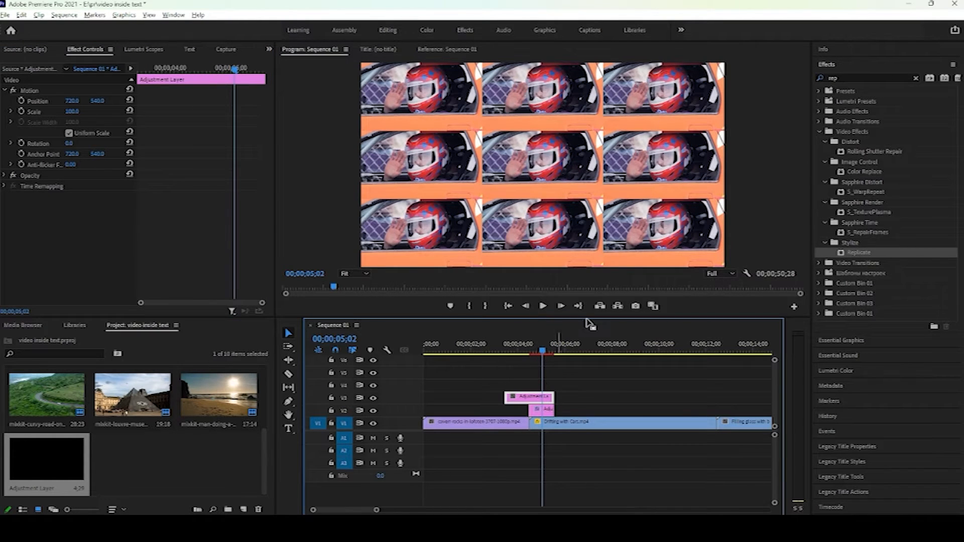
{"action": "left_click", "coordinate": [828, 76]}
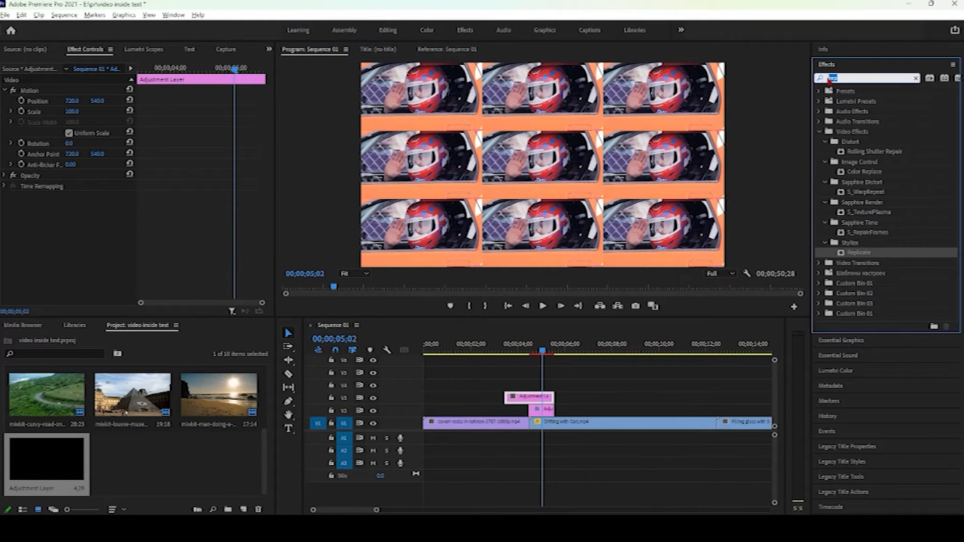
{"action": "type", "text": "trans"}
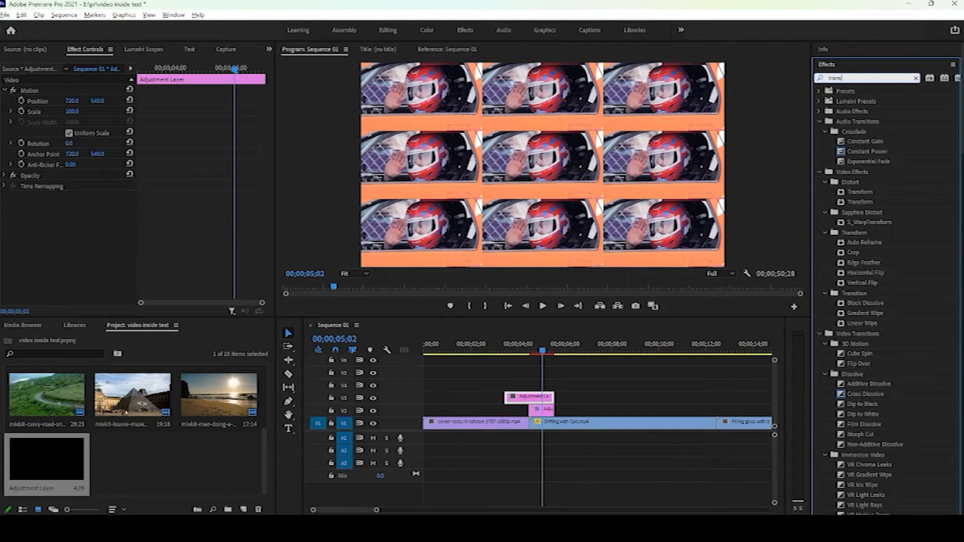
{"action": "type", "text": "fo"}
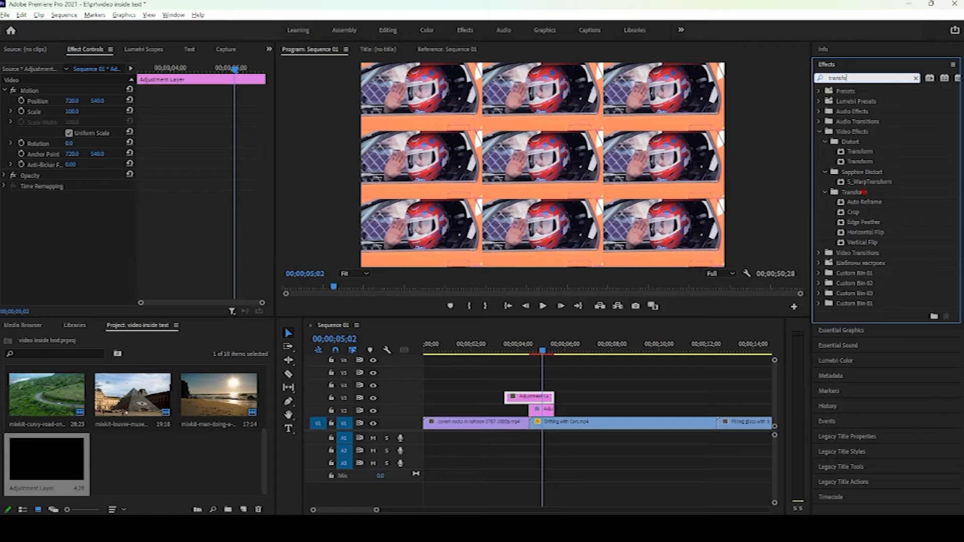
{"action": "left_click", "coordinate": [858, 152]}
{"action": "left_click_drag", "start_coordinate": [595, 384], "coordinate": [530, 397]}
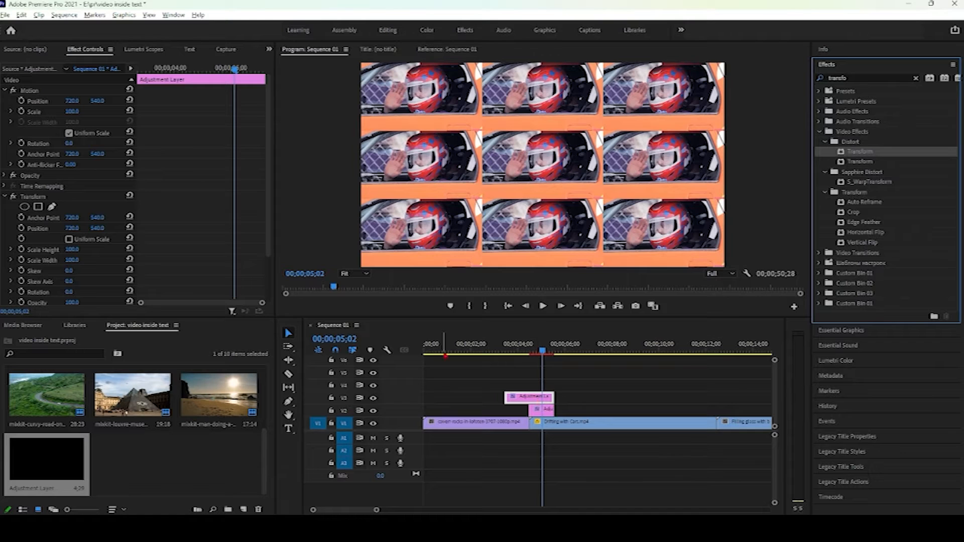
{"action": "left_click", "coordinate": [69, 239]}
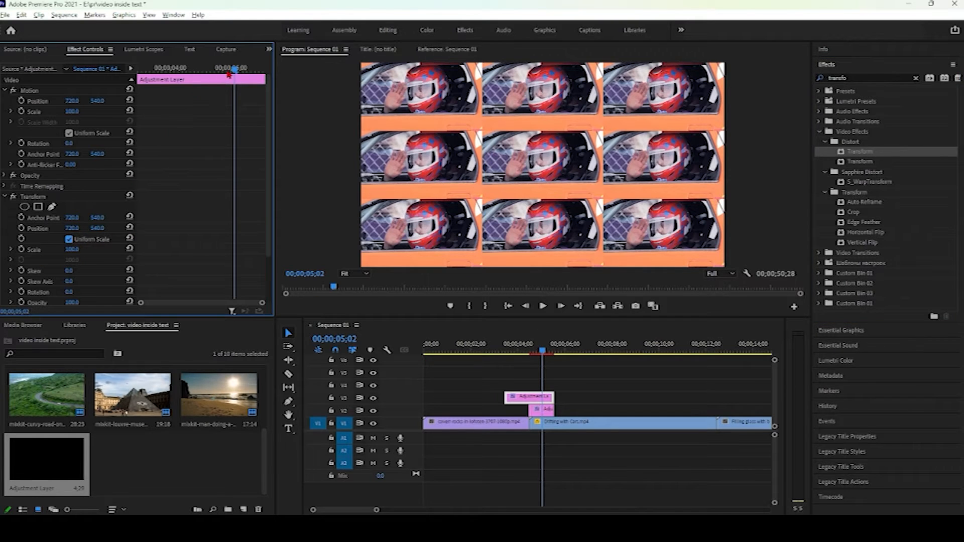
Step: Align the V2 adjustment layer's start with the cut at 00;00;04;16 and add a Transform Scale keyframe on the V3 layer at 00;00;04;06
{"action": "left_click", "coordinate": [542, 350]}
{"action": "left_click_drag", "start_coordinate": [542, 351], "coordinate": [530, 352]}
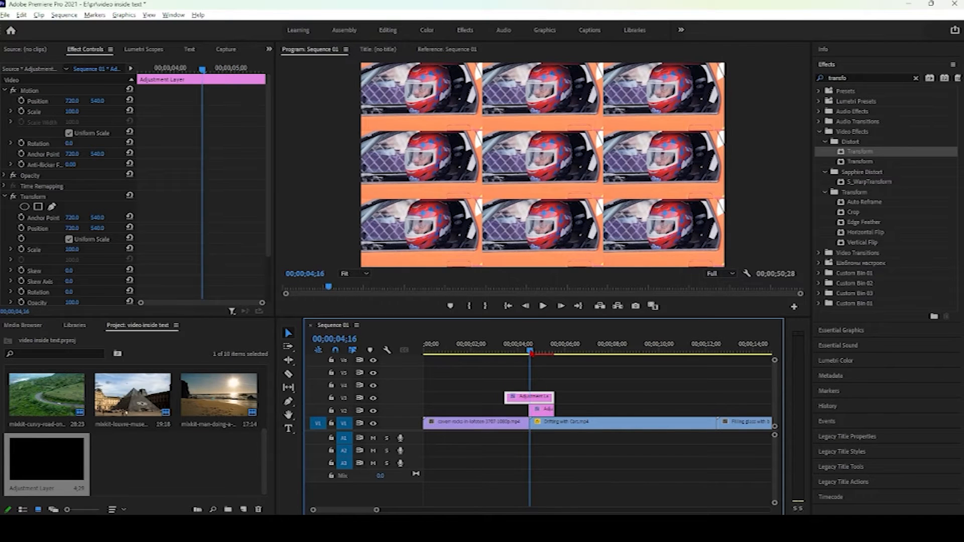
{"action": "left_click_drag", "start_coordinate": [525, 411], "coordinate": [530, 411]}
{"action": "key", "text": "shift+Left"}
{"action": "key", "text": "shift+Left"}
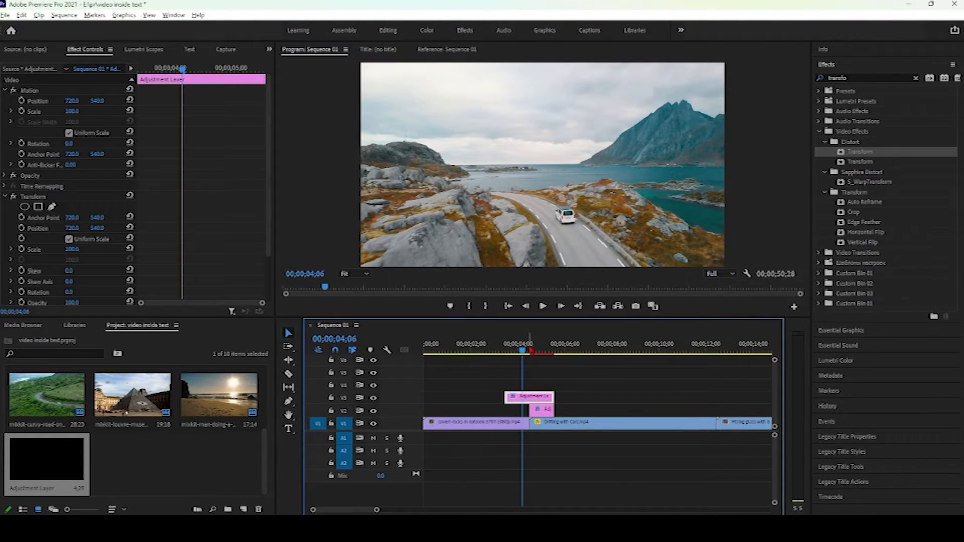
{"action": "left_click", "coordinate": [21, 250]}
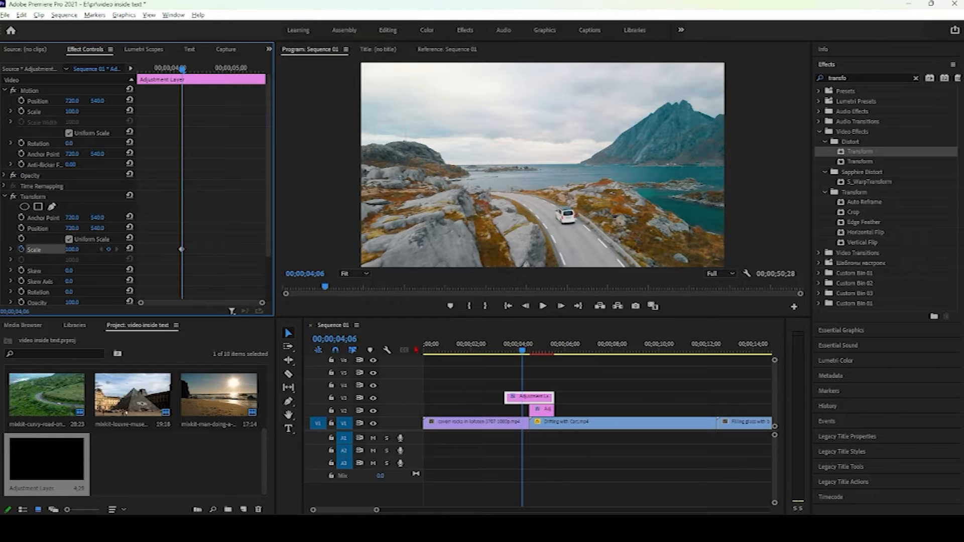
Step: Add a second Transform Scale keyframe with a value of 300 at 00;00;04;26
{"action": "left_click_drag", "start_coordinate": [524, 351], "coordinate": [533, 356]}
{"action": "key", "text": "shift+Right"}
{"action": "key", "text": "shift+Right"}
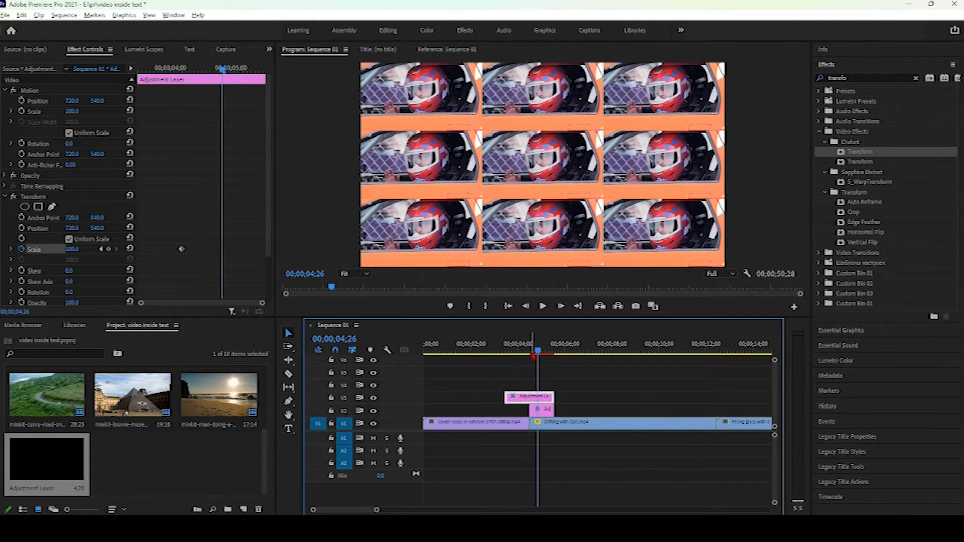
{"action": "left_click", "coordinate": [79, 247]}
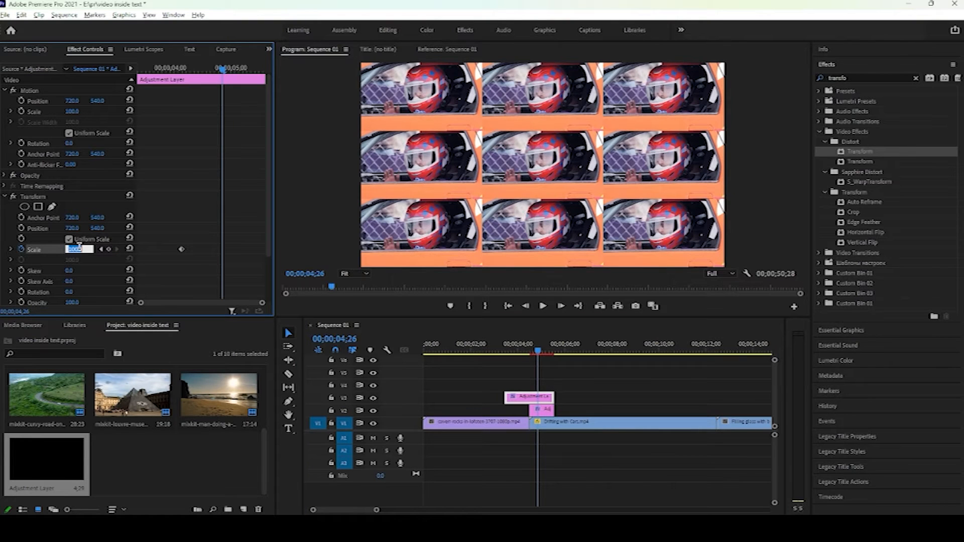
{"action": "type", "text": "300"}
{"action": "key", "text": "Return"}
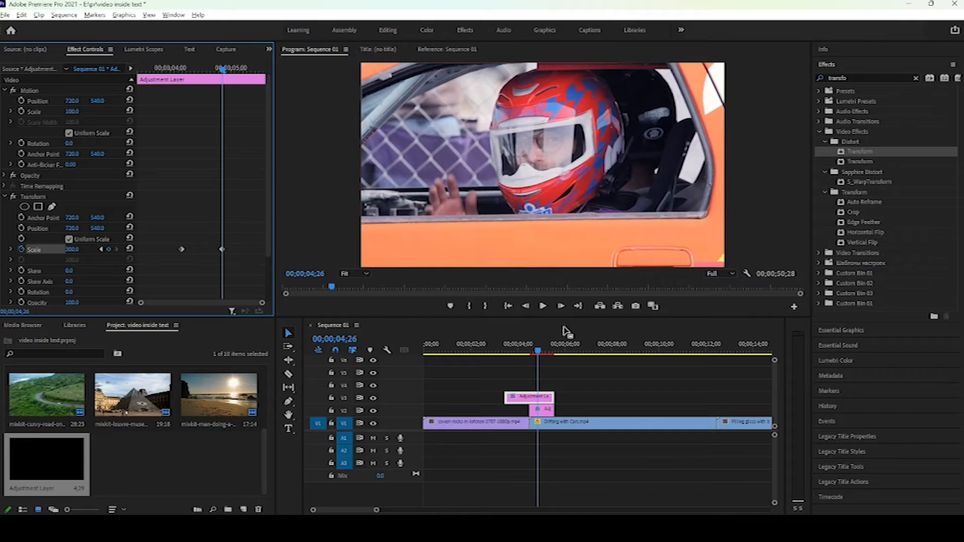
Step: Set the Transform effect's Shutter Angle to 300 and play back the transition
{"action": "left_click", "coordinate": [530, 351]}
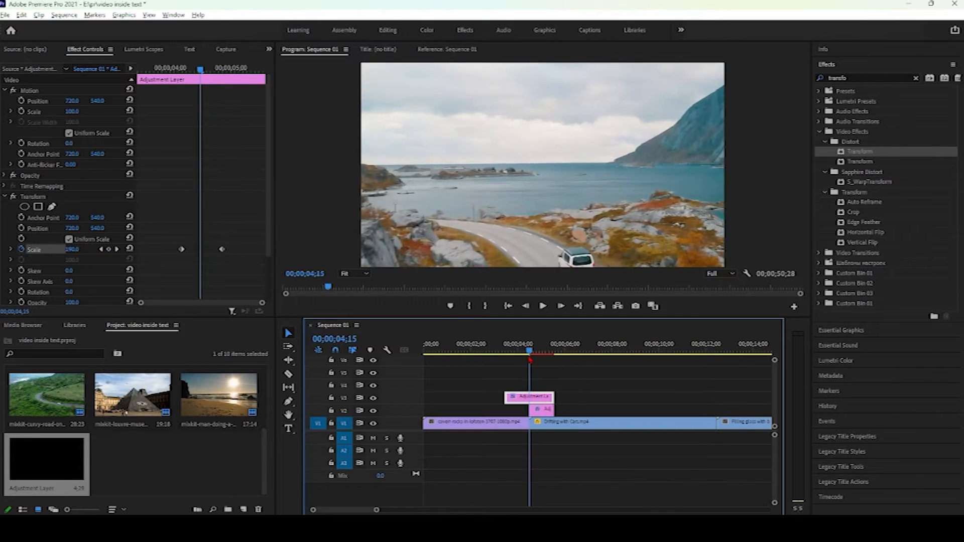
{"action": "left_click_drag", "start_coordinate": [530, 359], "coordinate": [531, 362]}
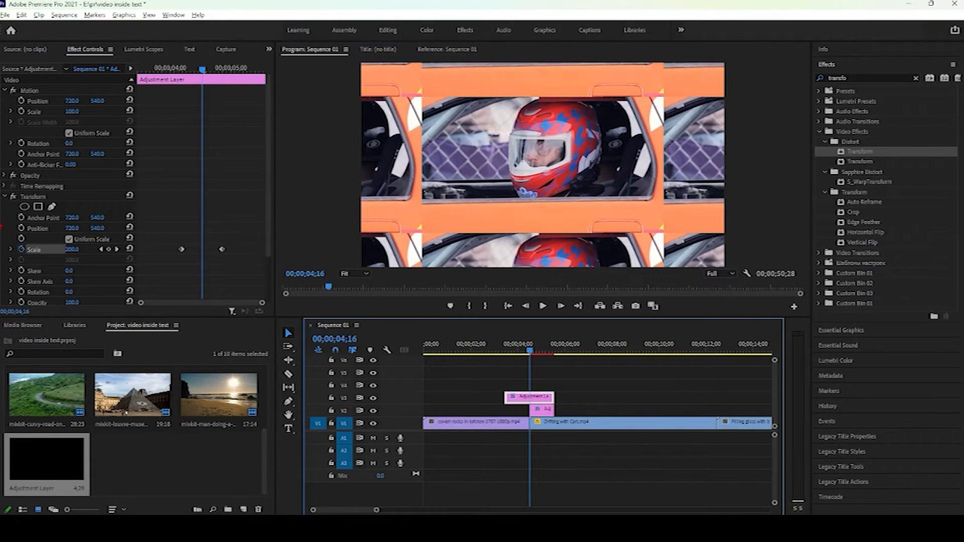
{"action": "scroll", "coordinate": [73, 278], "scroll_direction": "down", "scroll_amount": 3}
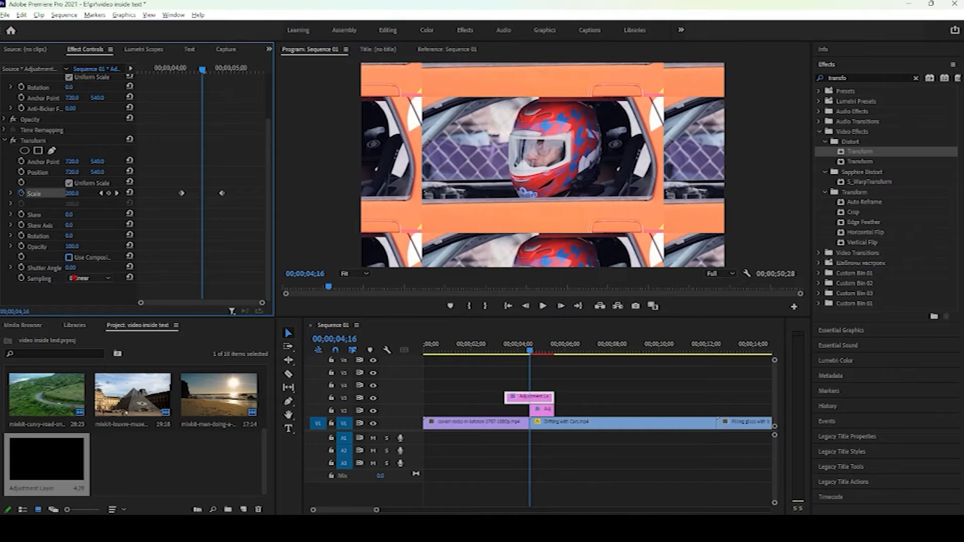
{"action": "left_click_drag", "start_coordinate": [71, 267], "coordinate": [227, 268]}
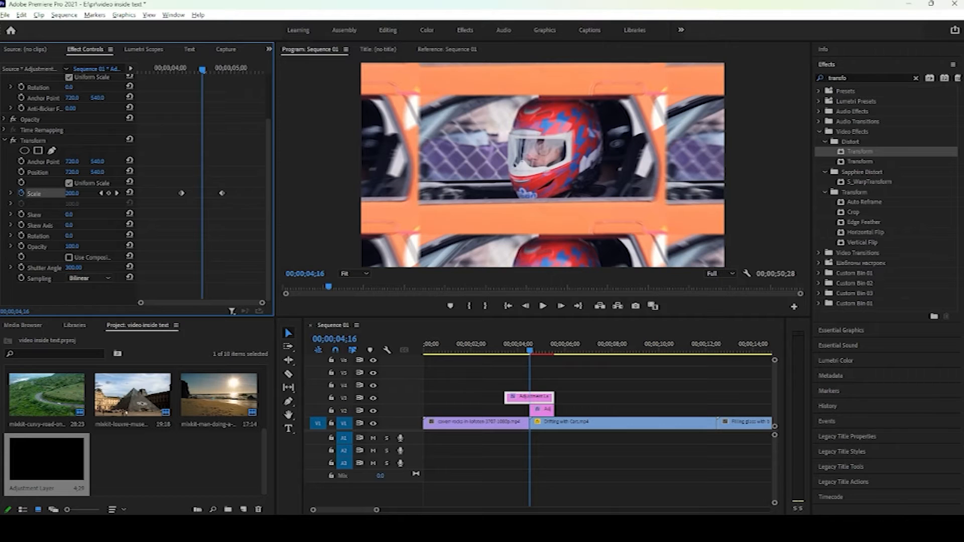
{"action": "left_click_drag", "start_coordinate": [530, 351], "coordinate": [496, 350]}
{"action": "key", "text": "space"}
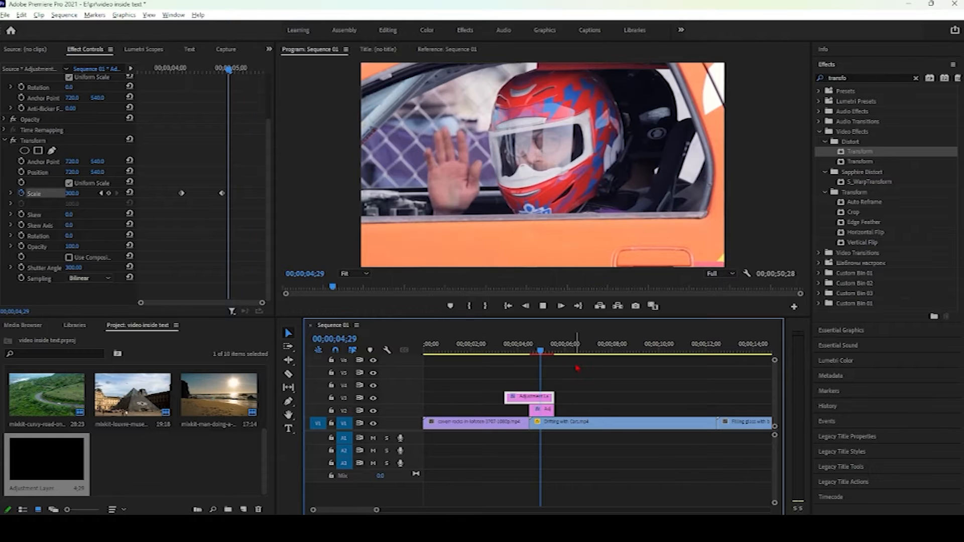
{"action": "key", "text": "space"}
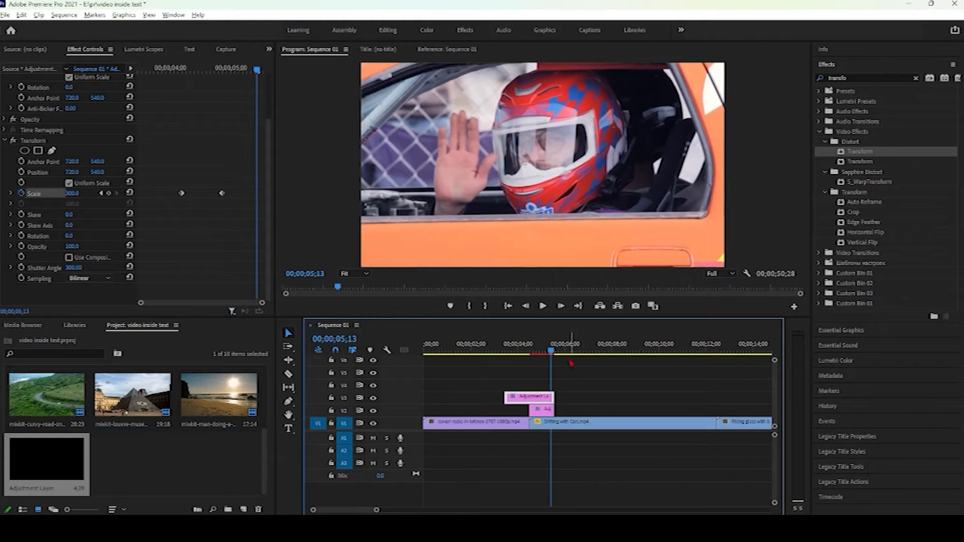
Step: Ease both Transform Scale keyframes into a velocity curve peaking near the cut, and move the keyframes slightly closer together
{"action": "left_click_drag", "start_coordinate": [552, 352], "coordinate": [527, 354]}
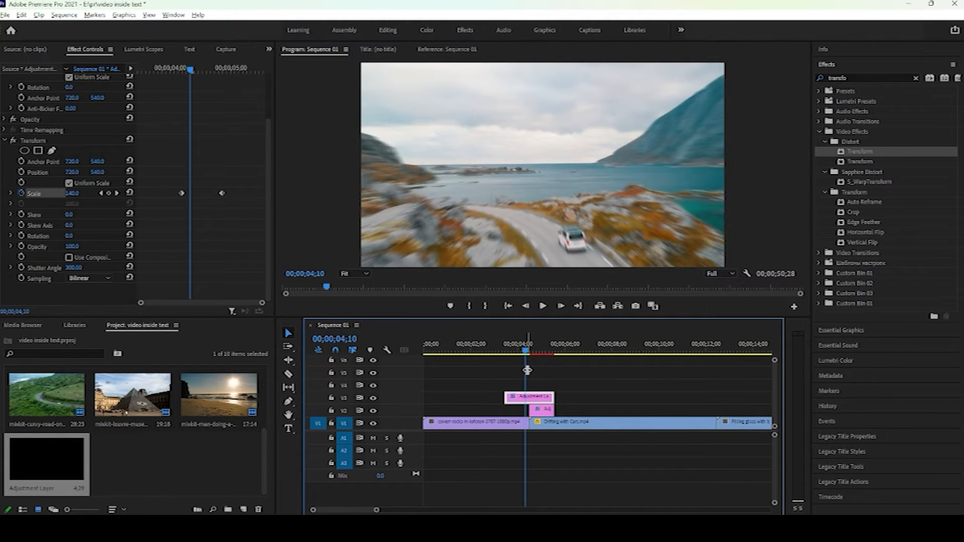
{"action": "mouse_move", "coordinate": [526, 351]}
{"action": "left_mouse_down"}
{"action": "mouse_move", "coordinate": [513, 353]}
{"action": "mouse_move", "coordinate": [544, 352]}
{"action": "mouse_move", "coordinate": [531, 355]}
{"action": "left_mouse_up"}
{"action": "left_click_drag", "start_coordinate": [178, 180], "coordinate": [266, 217]}
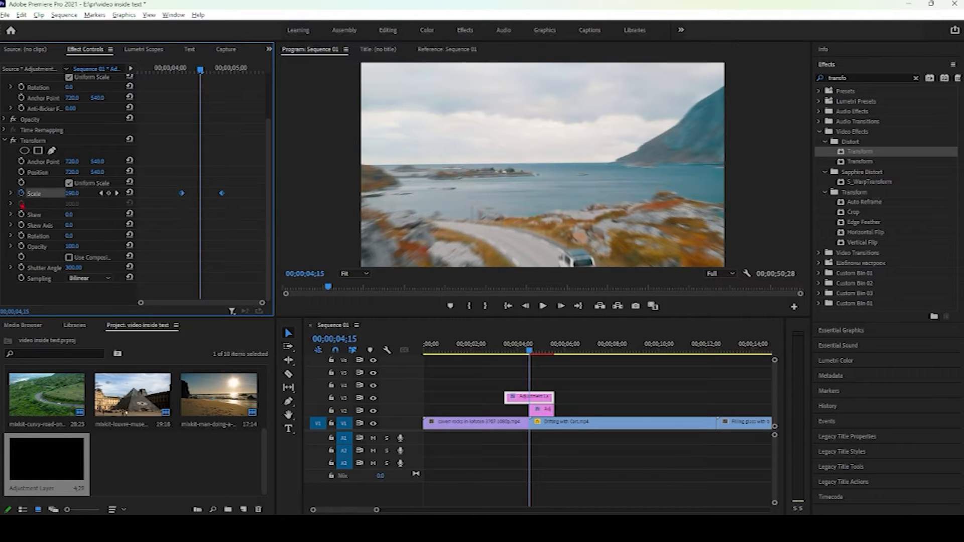
{"action": "left_click", "coordinate": [11, 194]}
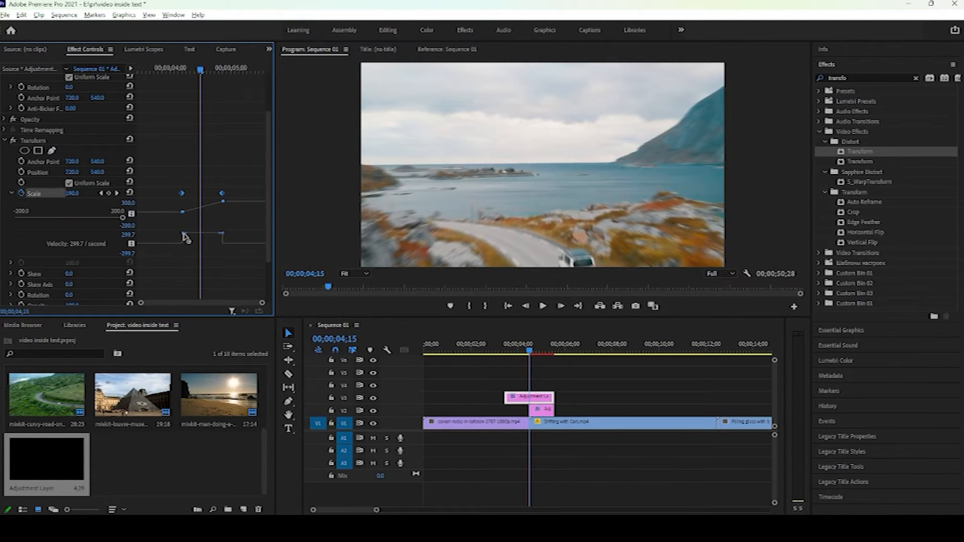
{"action": "left_click_drag", "start_coordinate": [187, 236], "coordinate": [208, 249]}
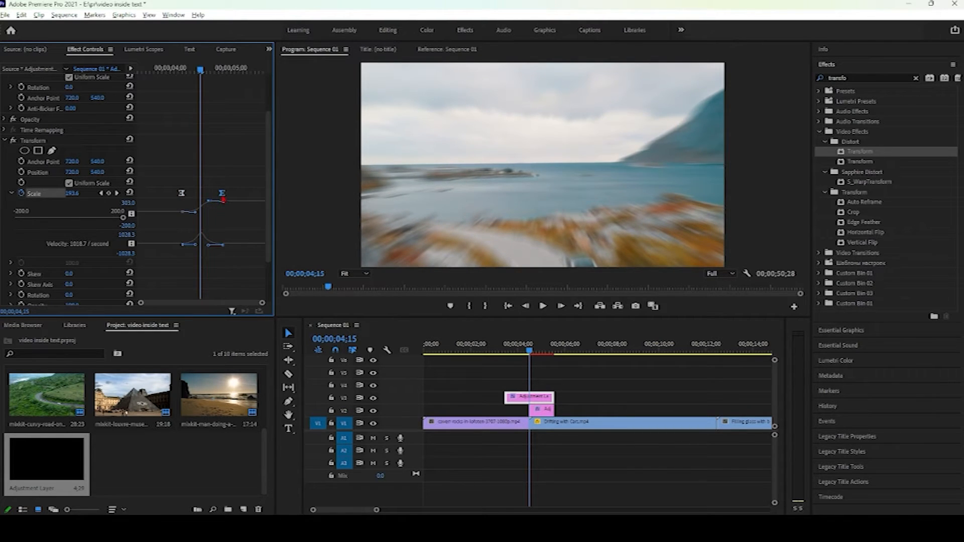
{"action": "left_click_drag", "start_coordinate": [222, 195], "coordinate": [188, 197]}
Step: Play back the eased zoom transition across the first cut several times to check its motion
{"action": "left_click_drag", "start_coordinate": [531, 352], "coordinate": [512, 352]}
{"action": "key", "text": "space"}
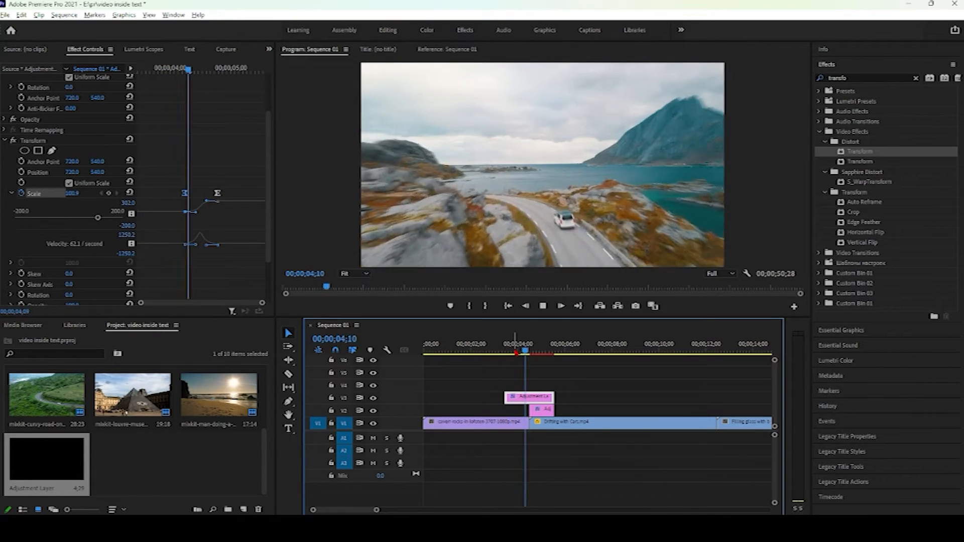
{"action": "key", "text": "space"}
{"action": "left_click_drag", "start_coordinate": [543, 352], "coordinate": [517, 354]}
{"action": "key", "text": "space"}
{"action": "key", "text": "space"}
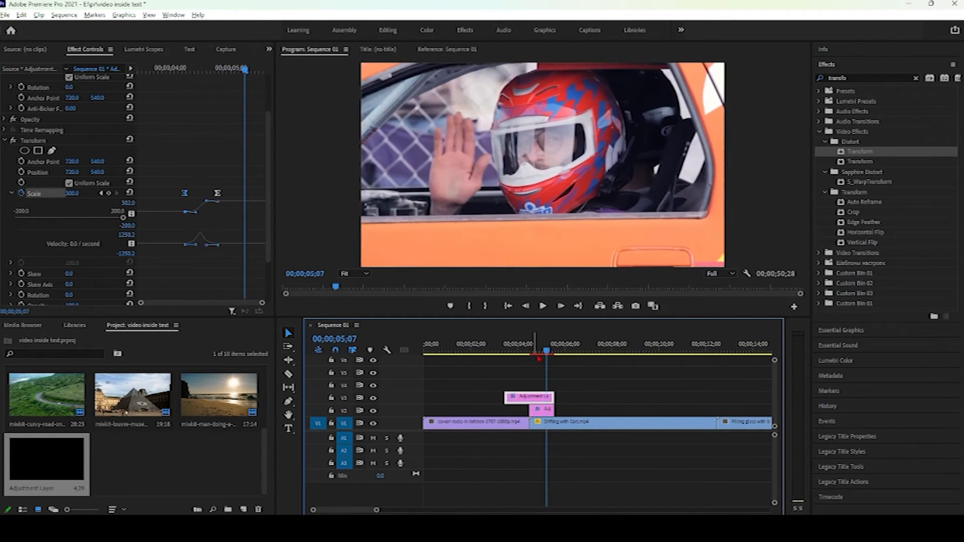
{"action": "left_click_drag", "start_coordinate": [548, 353], "coordinate": [505, 353]}
{"action": "key", "text": "space"}
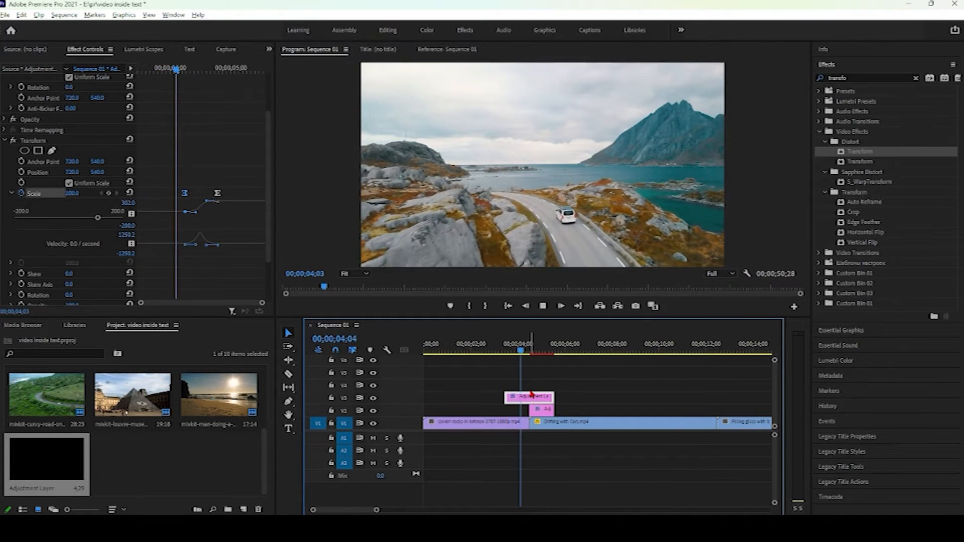
{"action": "key", "text": "space"}
Step: Duplicate the pair of adjustment layers over each remaining cut in the sequence and return the playhead to 00;00;00;00
{"action": "left_click_drag", "start_coordinate": [378, 511], "coordinate": [462, 515]}
{"action": "left_click_drag", "start_coordinate": [464, 376], "coordinate": [501, 417]}
{"action": "left_click", "coordinate": [503, 417]}
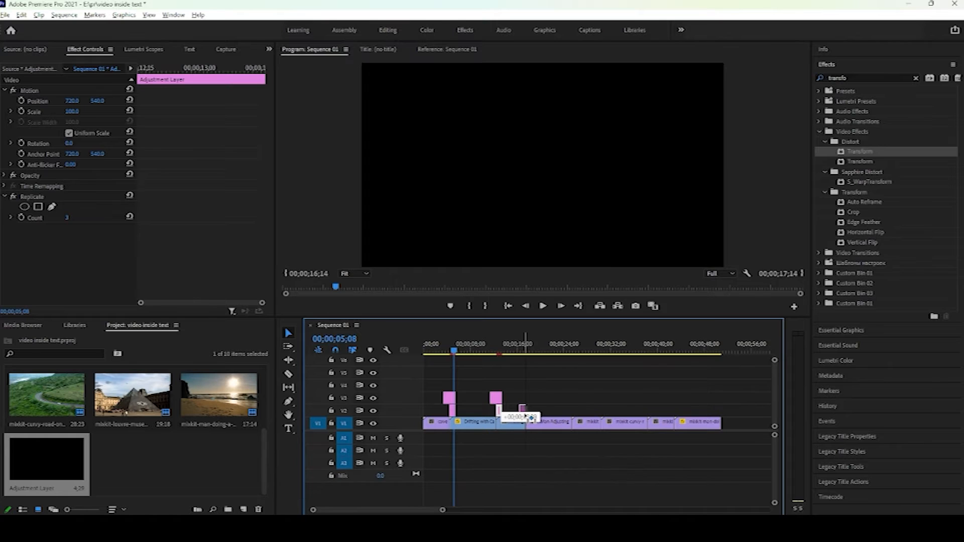
{"action": "left_click_drag", "start_coordinate": [508, 386], "coordinate": [577, 408]}
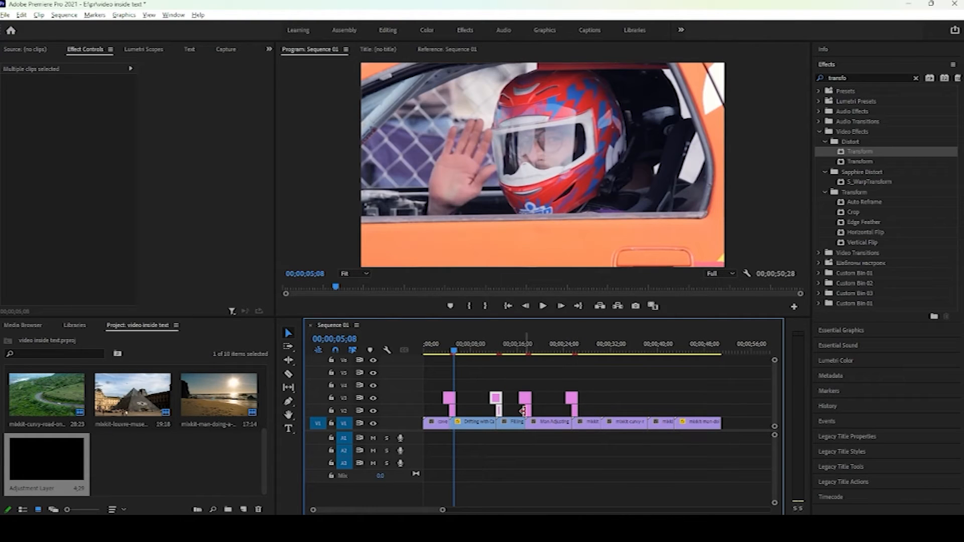
{"action": "left_click_drag", "start_coordinate": [502, 414], "coordinate": [604, 416]}
{"action": "left_click_drag", "start_coordinate": [501, 416], "coordinate": [653, 417]}
{"action": "left_click_drag", "start_coordinate": [504, 416], "coordinate": [686, 415]}
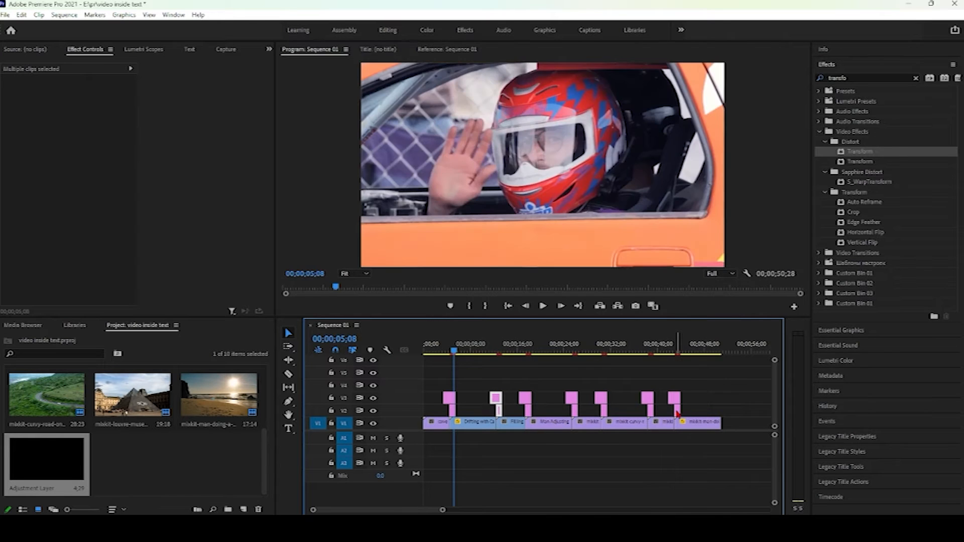
{"action": "key", "text": "Home"}
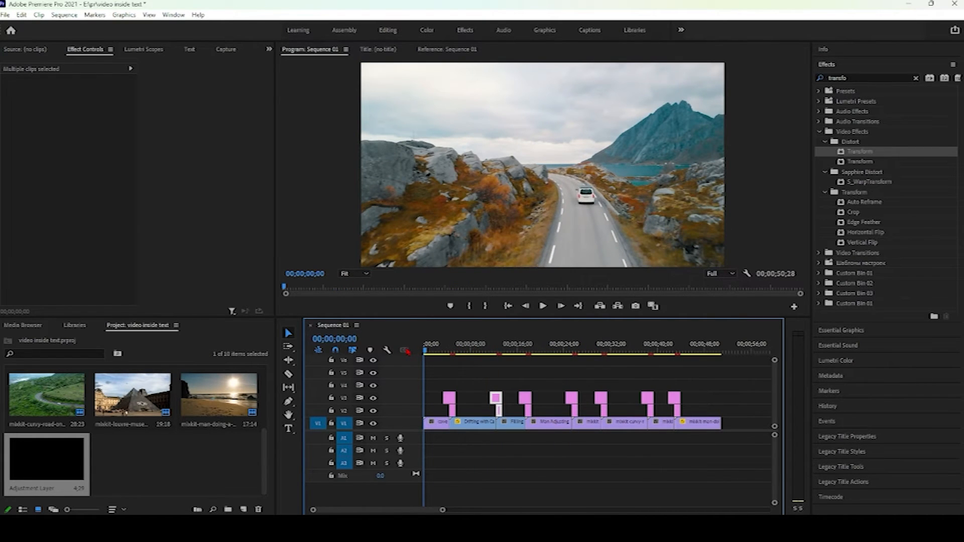
Step: Render the sequence's effect previews and play back the transitions, then move the playhead back to 00;00;16;05
{"action": "key", "text": "Return"}
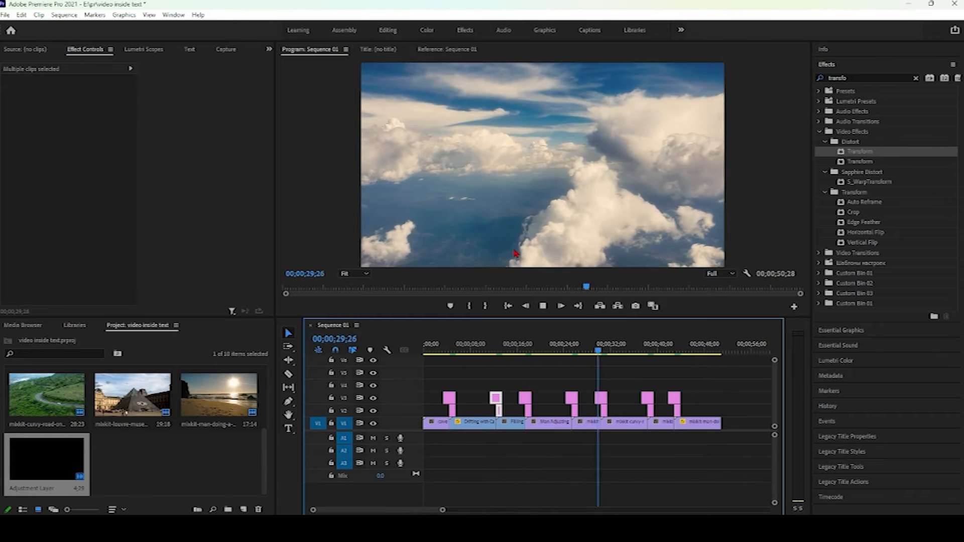
{"action": "key", "text": "grave"}
{"action": "key", "text": "grave"}
{"action": "key", "text": "space"}
{"action": "left_click_drag", "start_coordinate": [618, 353], "coordinate": [521, 380]}
{"action": "left_click_drag", "start_coordinate": [430, 370], "coordinate": [679, 423]}
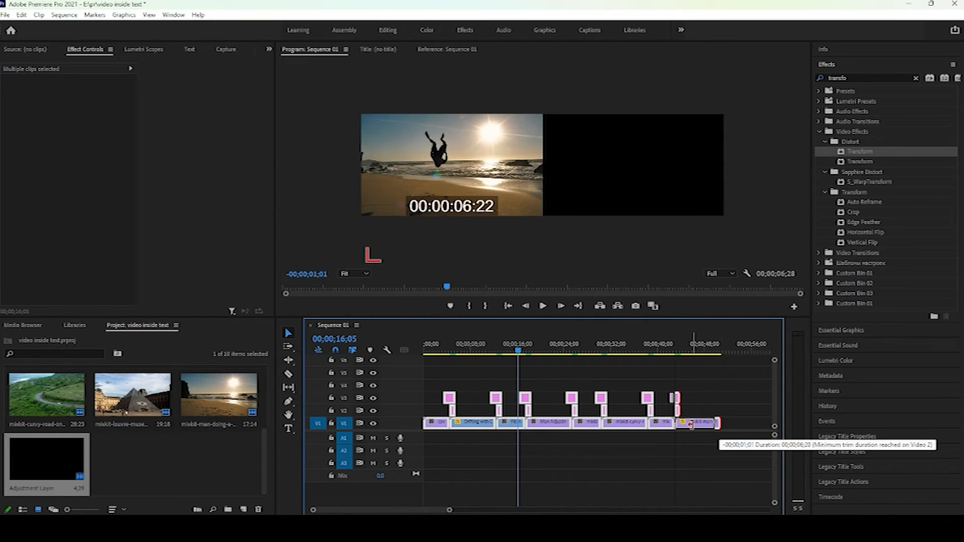
{"action": "left_click_drag", "start_coordinate": [693, 425], "coordinate": [698, 428]}
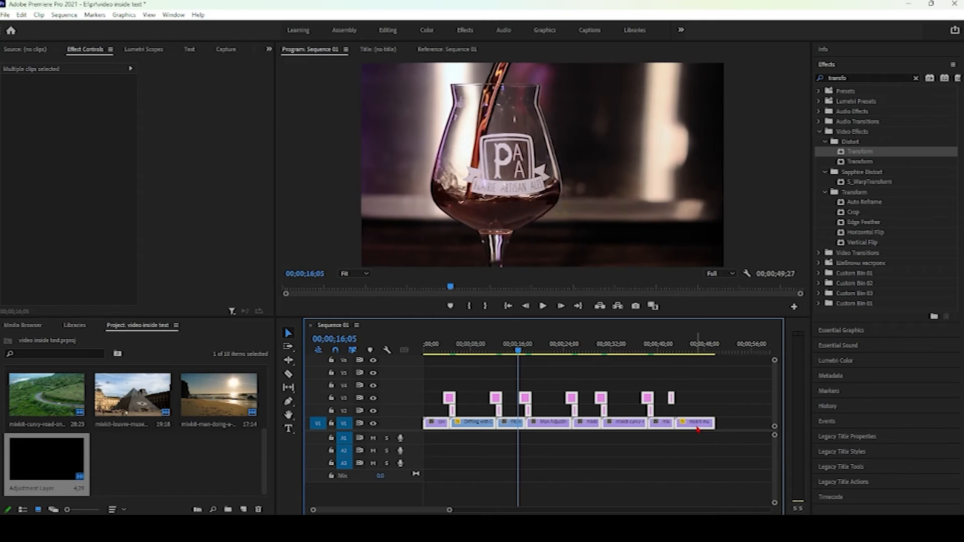
{"action": "key", "text": "ctrl+z"}
{"action": "left_click", "coordinate": [715, 387]}
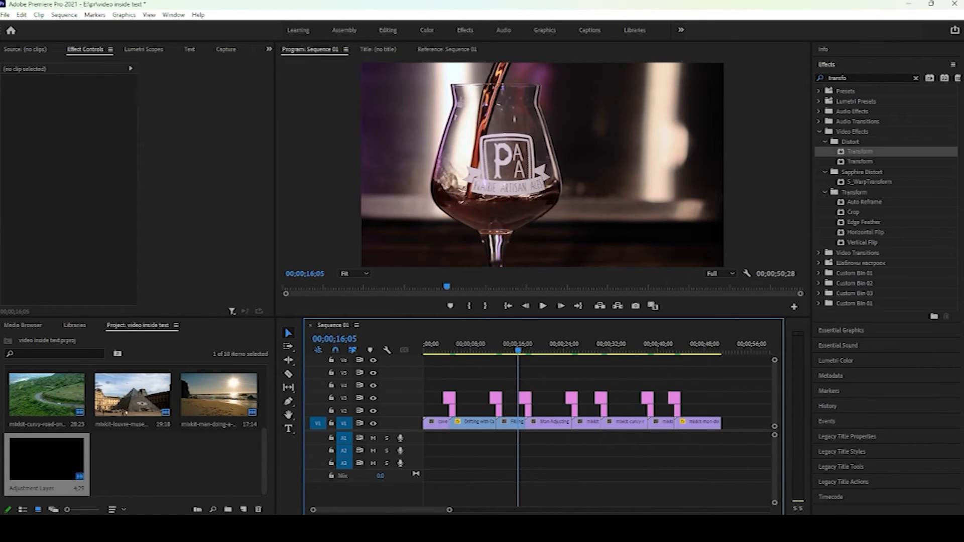
Step: Play back the rendered sequence from the start with the Program monitor maximized, and return the playhead to 00;00;00;00
{"action": "left_click_drag", "start_coordinate": [519, 354], "coordinate": [402, 340]}
{"action": "key", "text": "grave"}
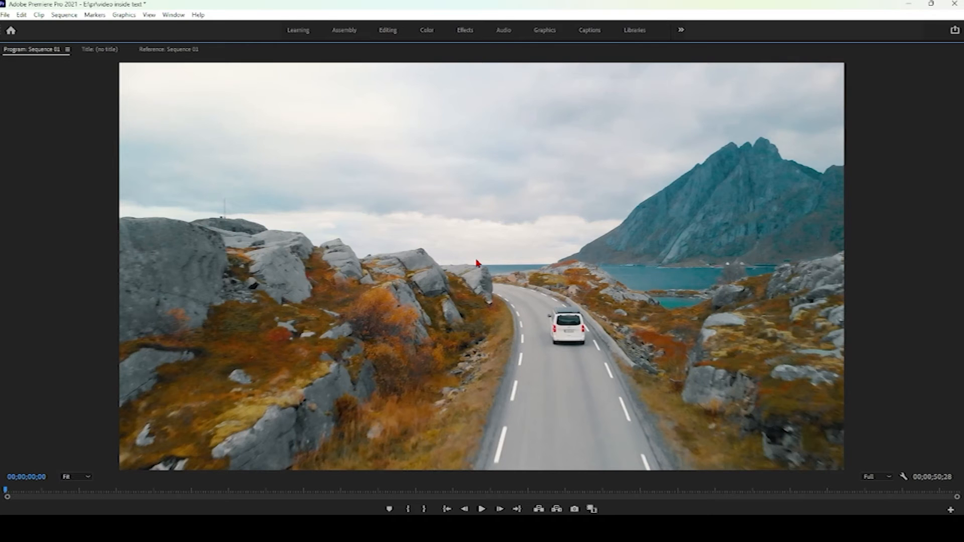
{"action": "key", "text": "space"}
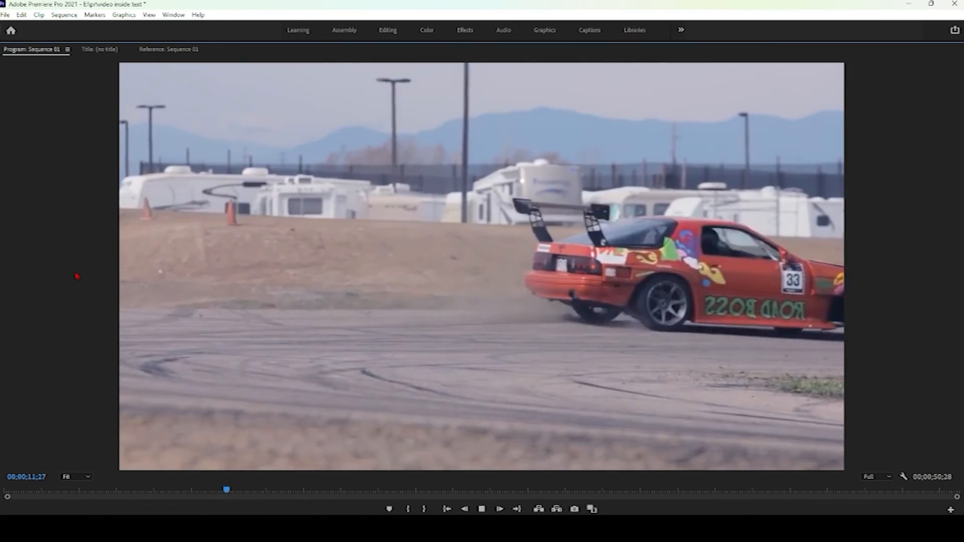
{"action": "key", "text": "grave"}
{"action": "key", "text": "space"}
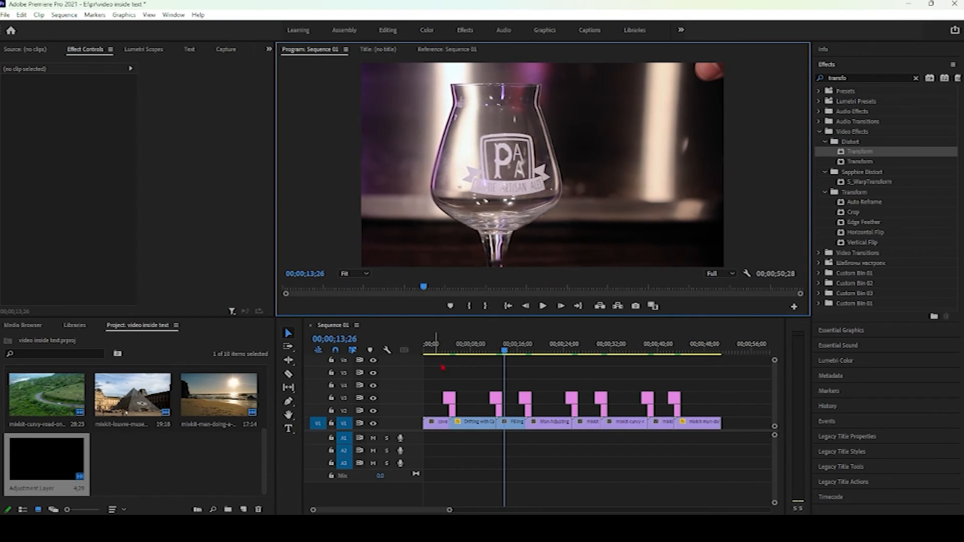
{"action": "left_click_drag", "start_coordinate": [504, 353], "coordinate": [423, 362]}
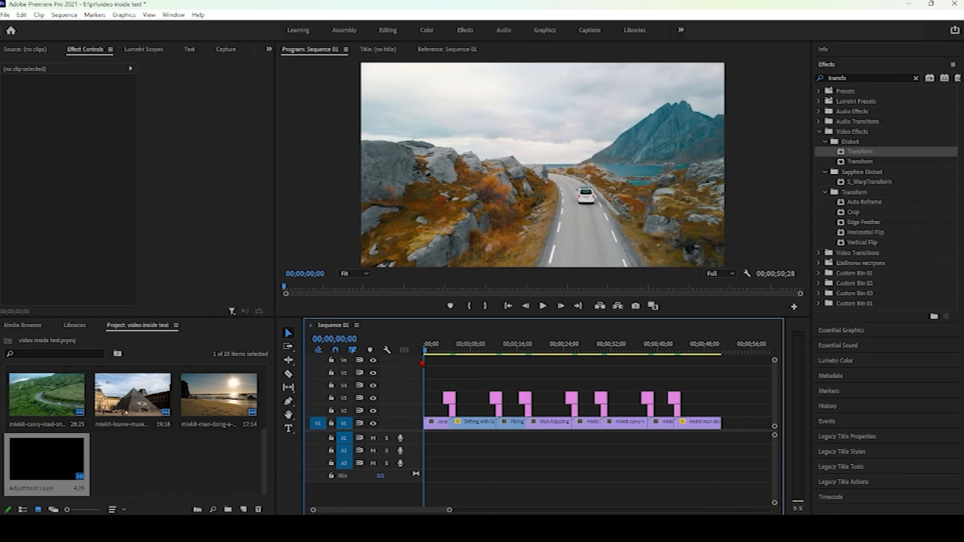
Step: Mark the sequence from its start to 00;00;50;26 and export it as Sequence 01.mp4 in H.264 with the Match Source - High bitrate preset
{"action": "key", "text": "ctrl+a"}
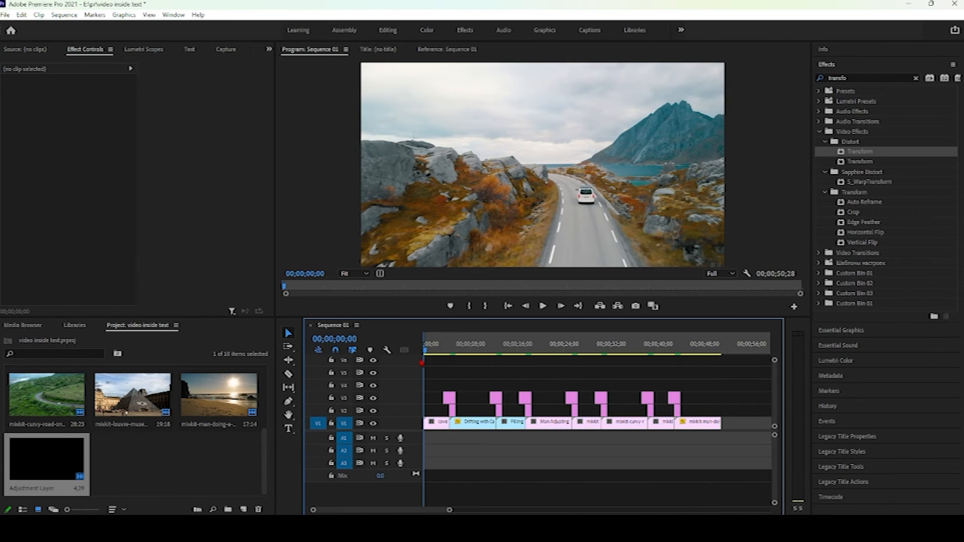
{"action": "left_click_drag", "start_coordinate": [429, 358], "coordinate": [724, 360]}
{"action": "key", "text": "o"}
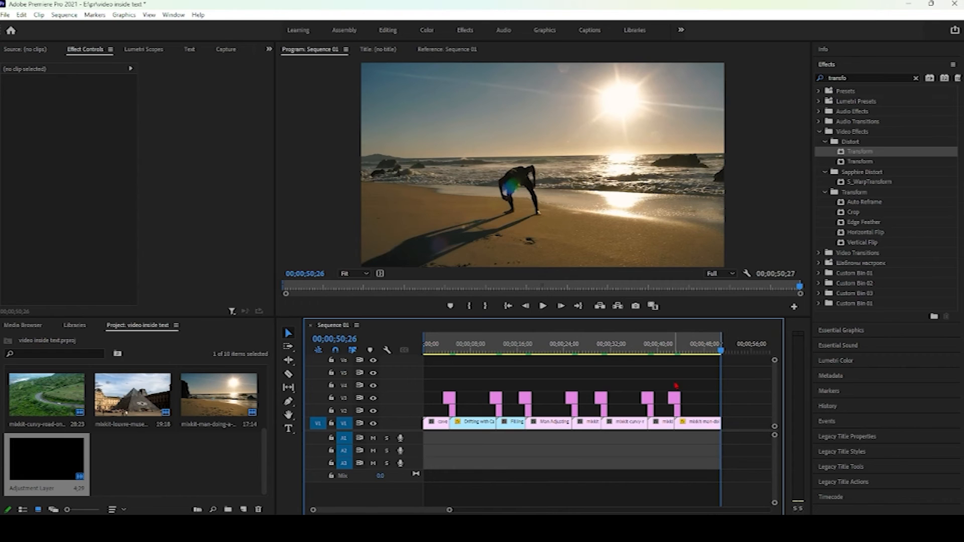
{"action": "key", "text": "ctrl+m"}
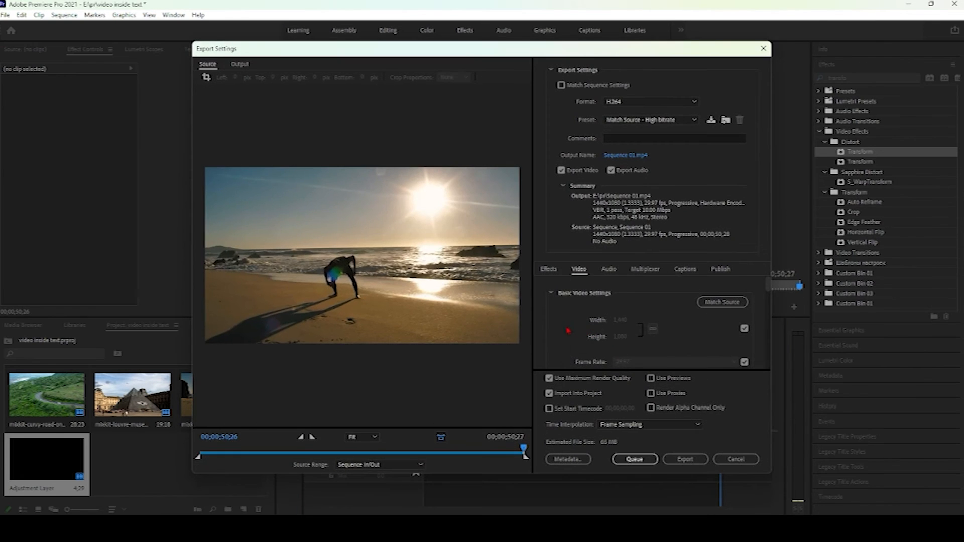
{"action": "left_click", "coordinate": [684, 459]}
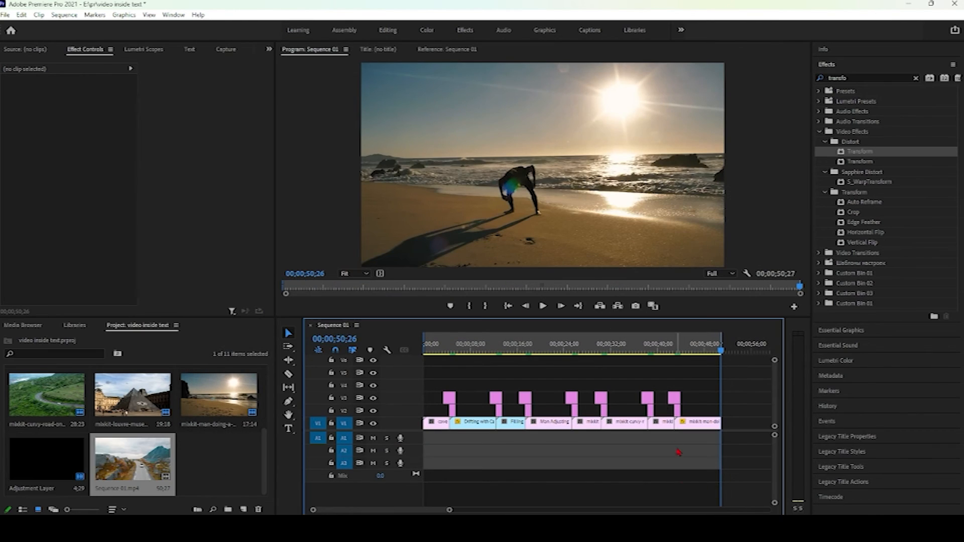
{"action": "key", "text": "alt+Tab"}
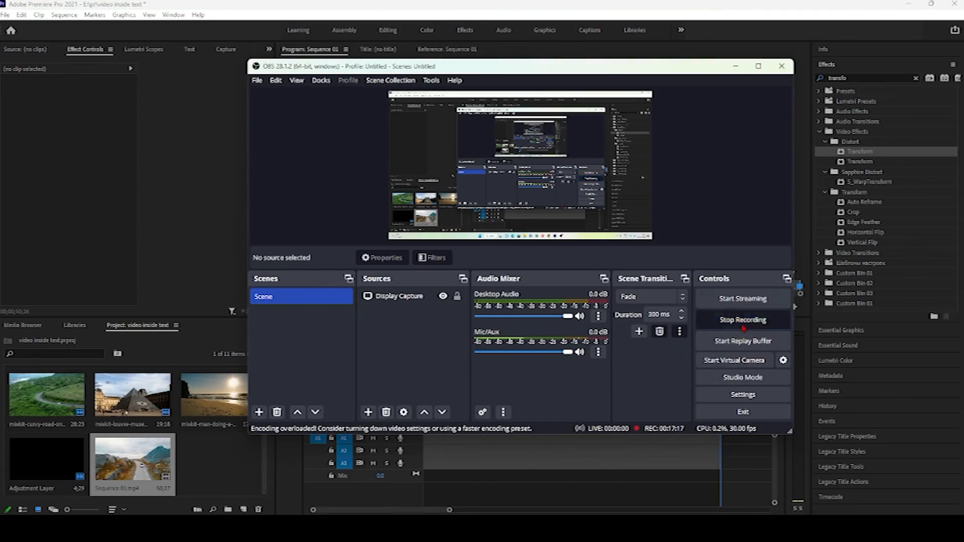